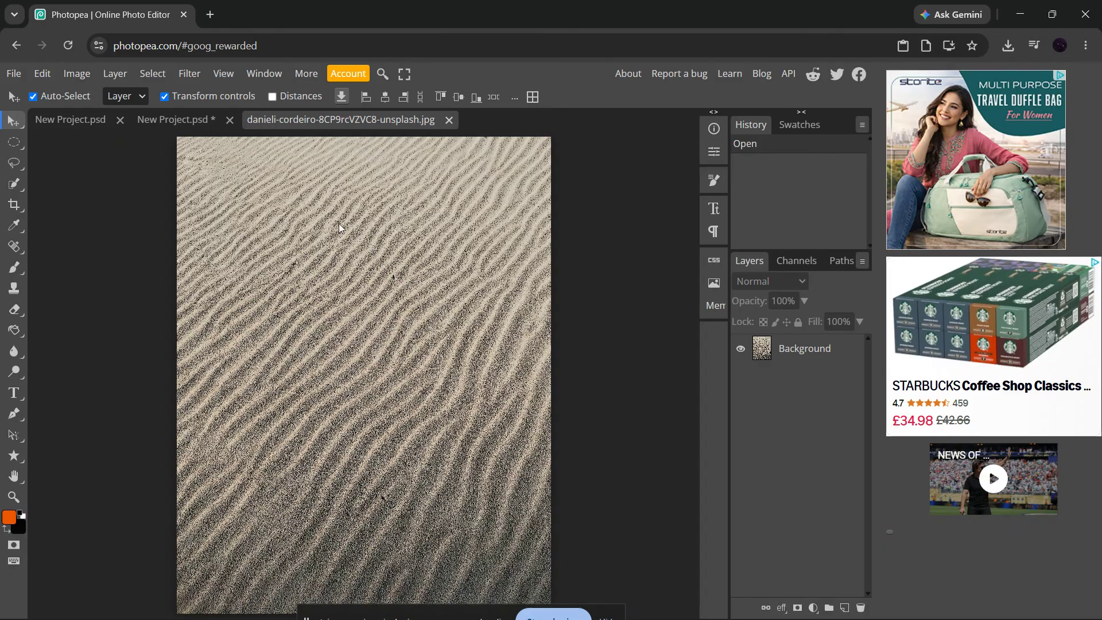
left_click(17, 75)
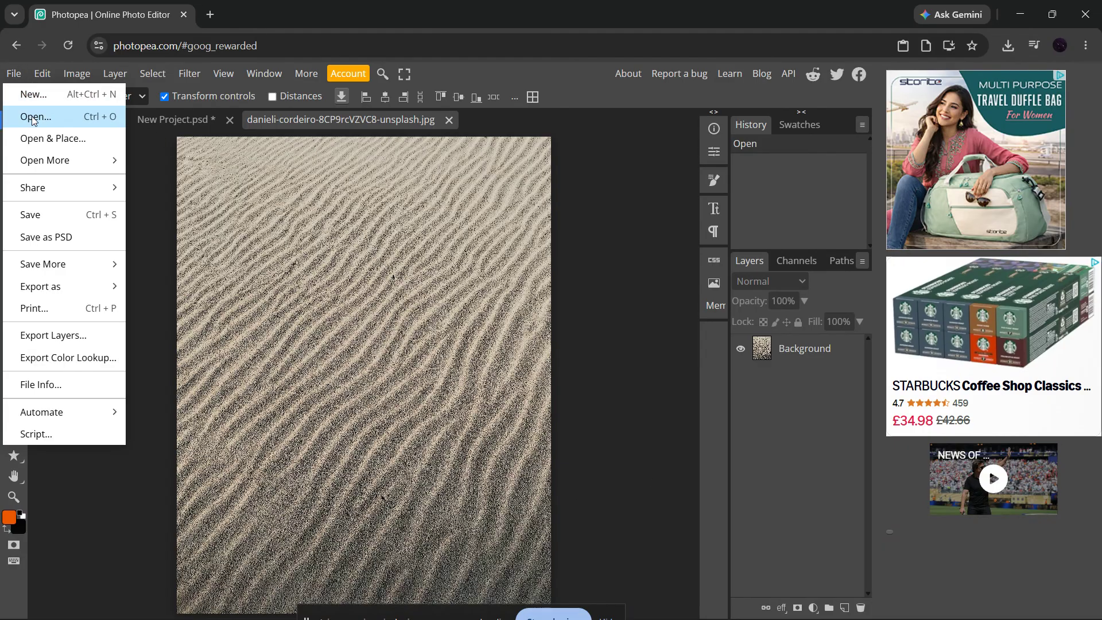
left_click(32, 117)
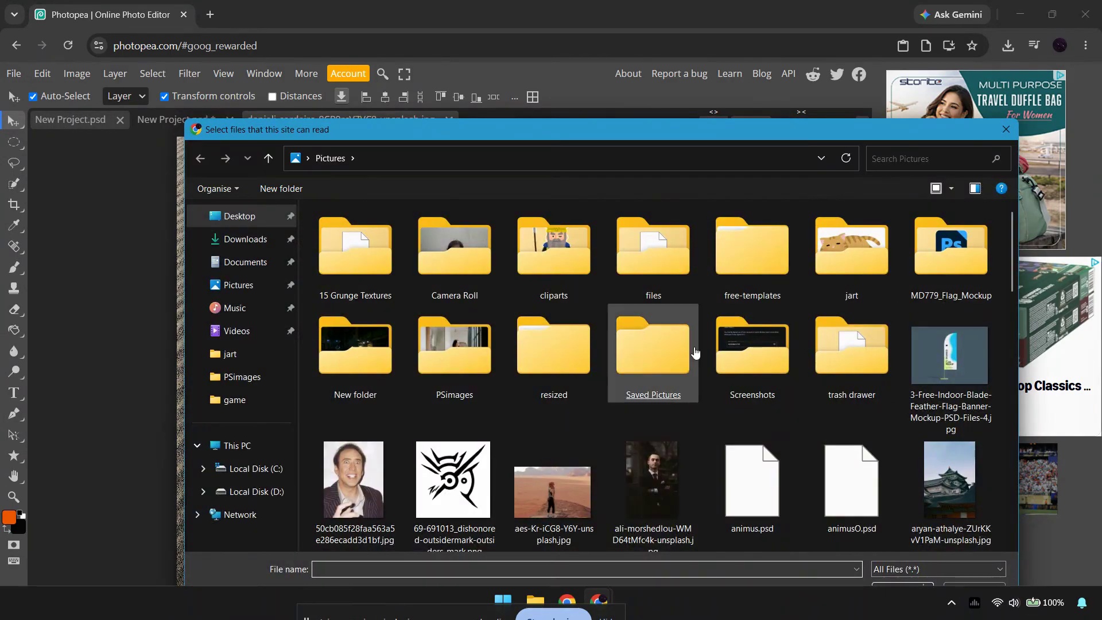
left_click(1006, 130)
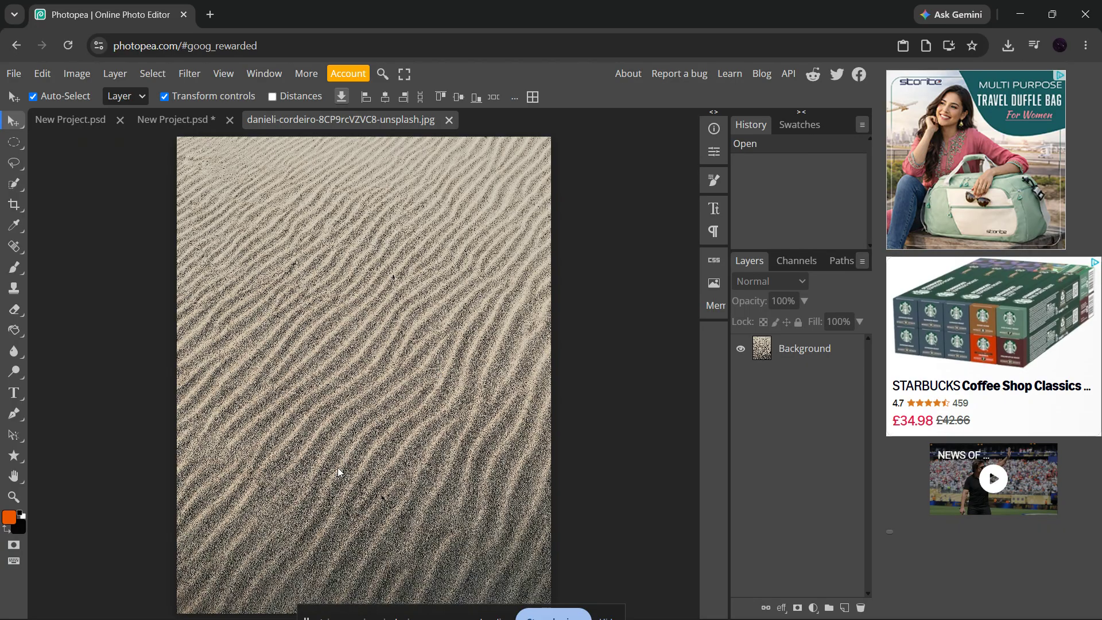
Desaturate the sand photo's Background layer.
left_click(792, 354)
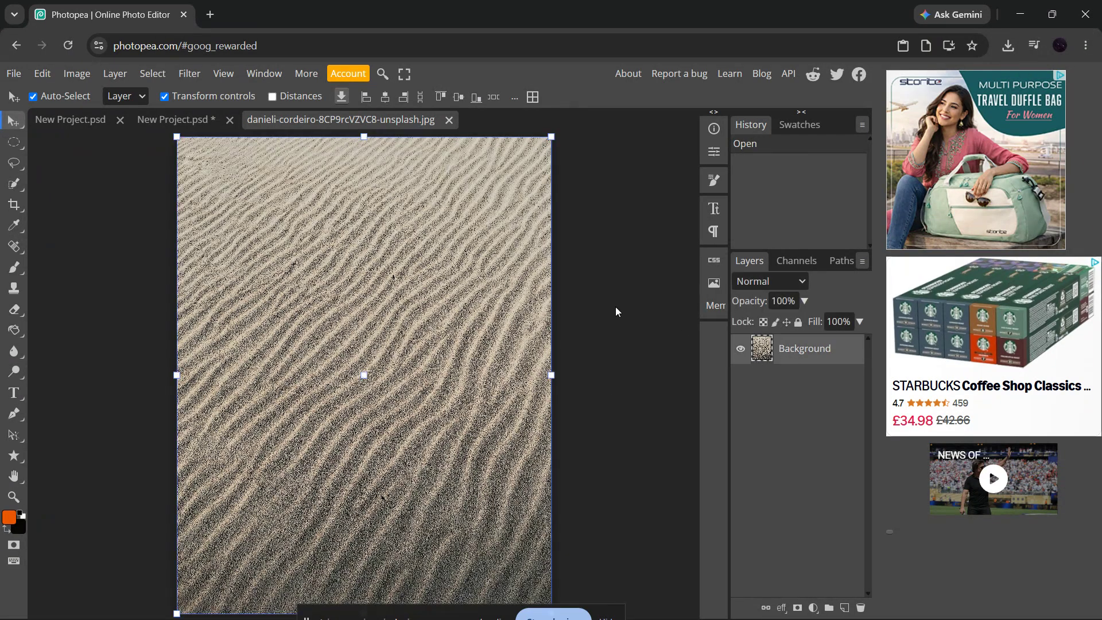
left_click(81, 79)
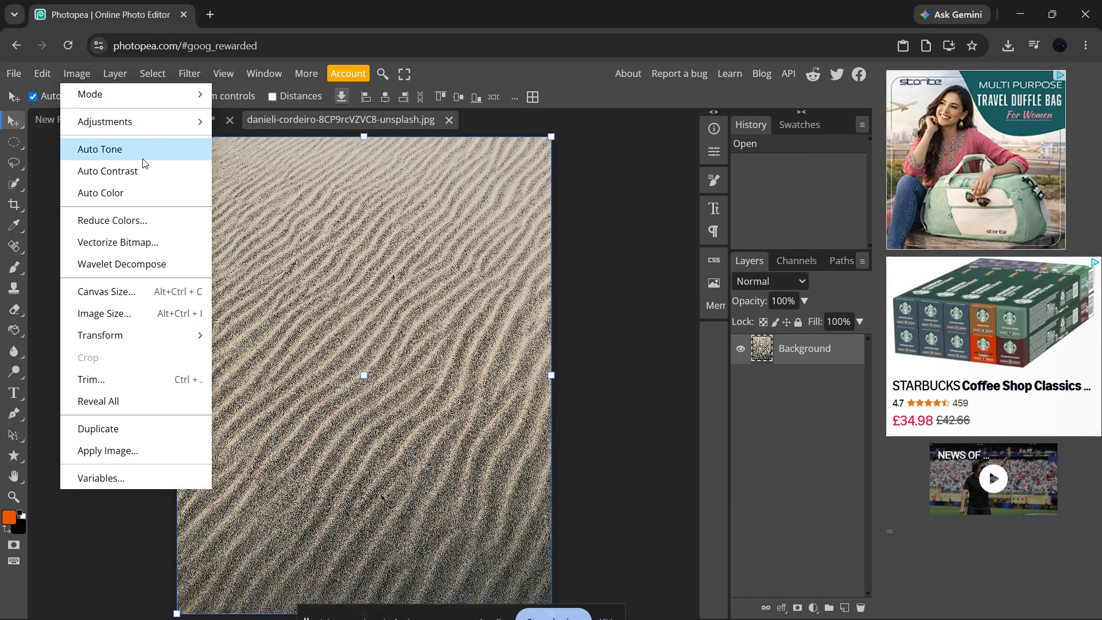
mouse_move(183, 132)
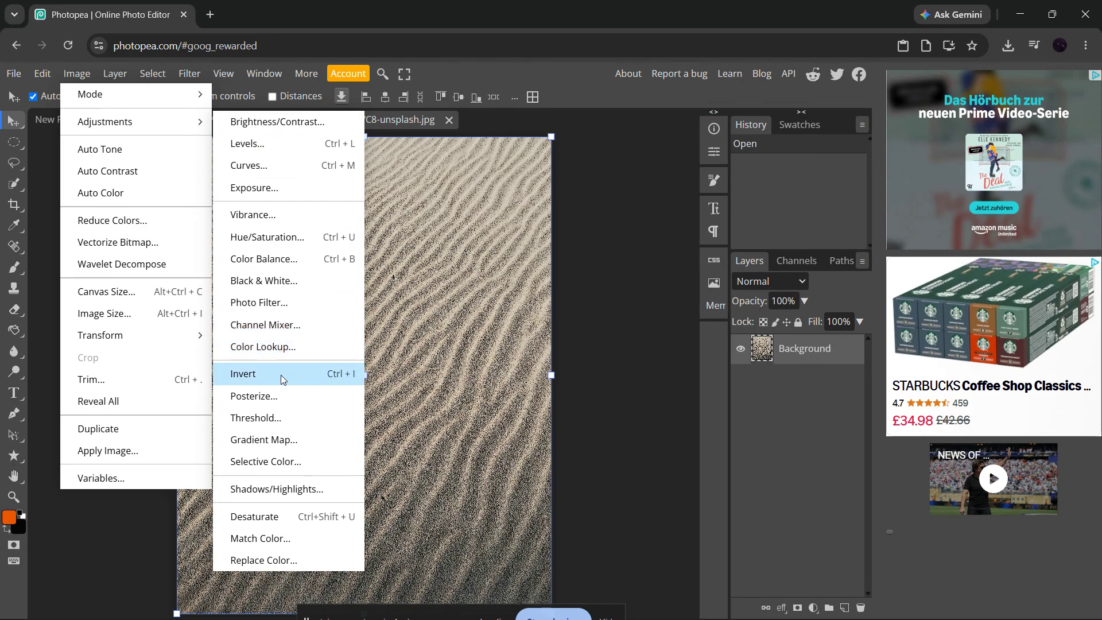
left_click(291, 516)
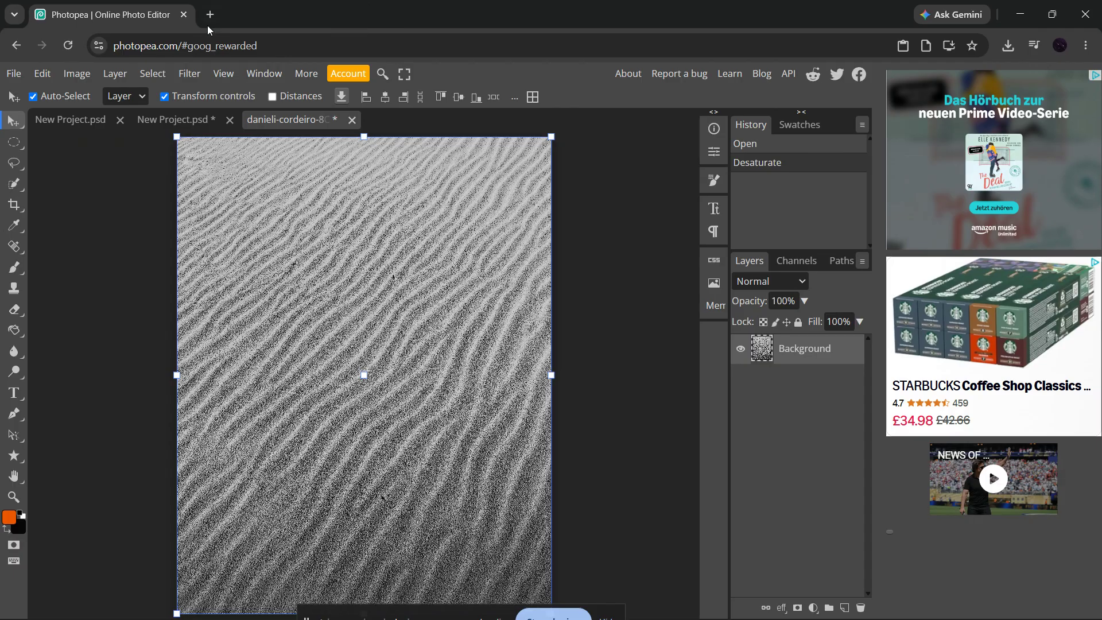
Open the 3D Normal Map filter on the desaturated image.
left_click(182, 78)
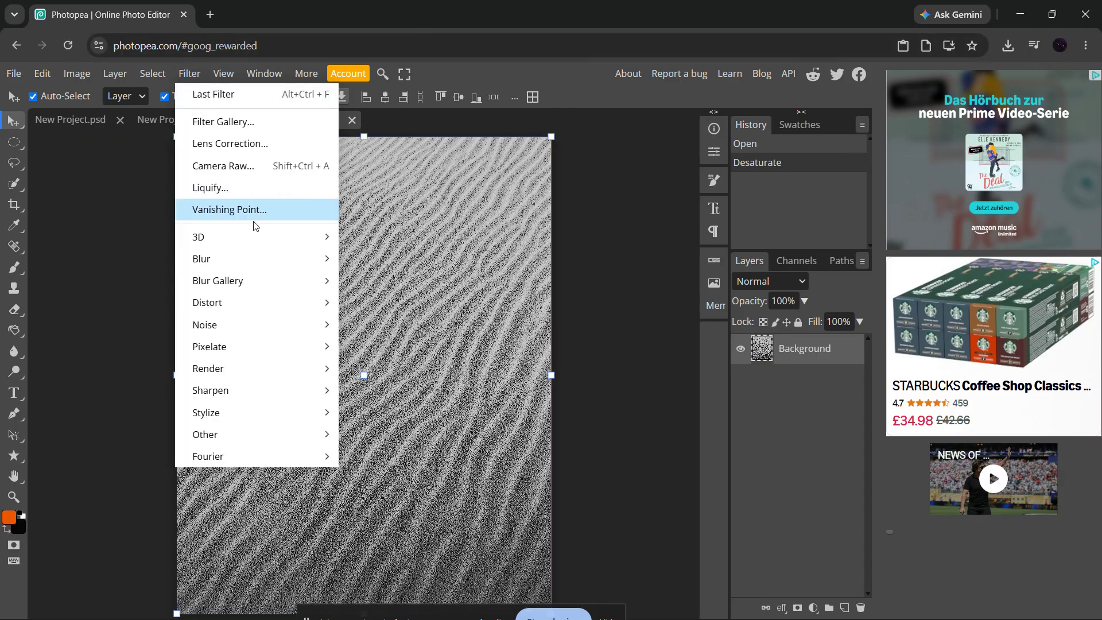
mouse_move(264, 234)
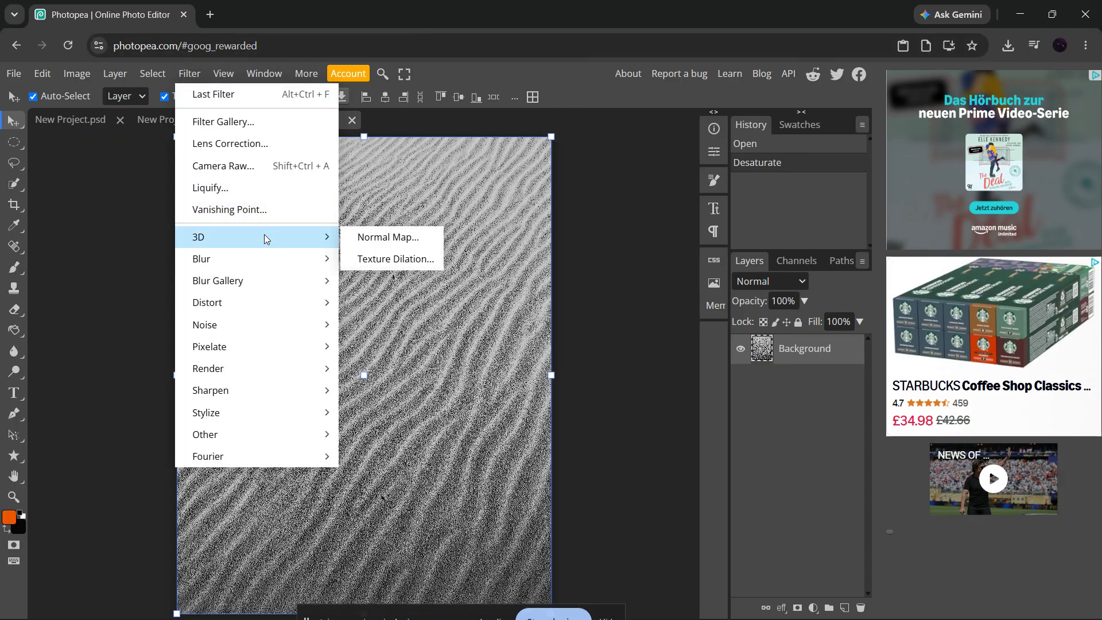
left_click(439, 243)
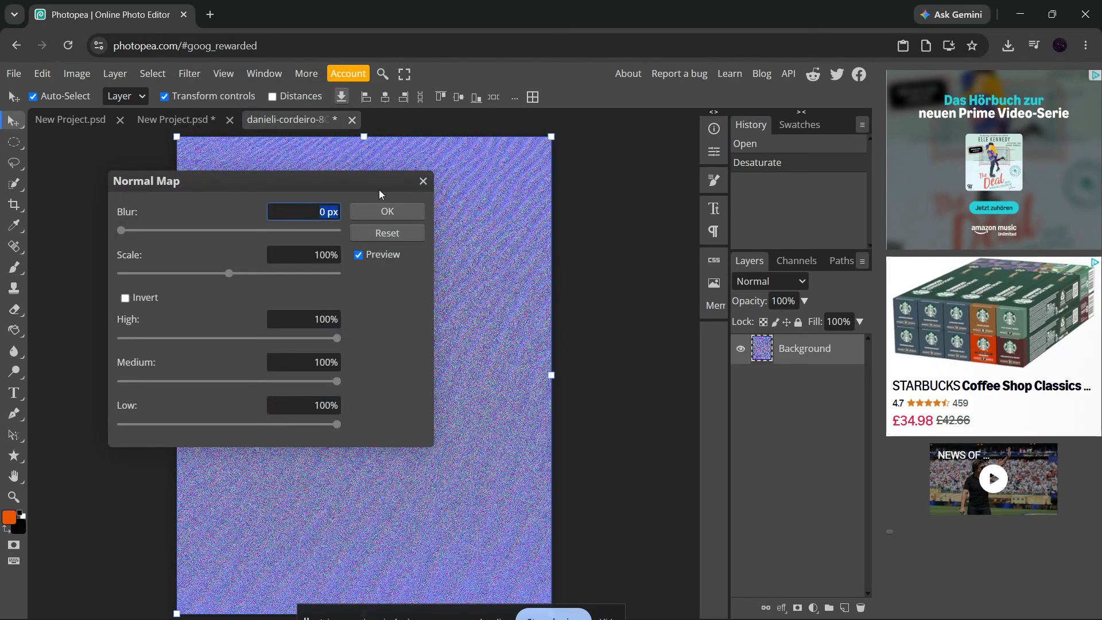
left_click_drag(307, 178, 861, 117)
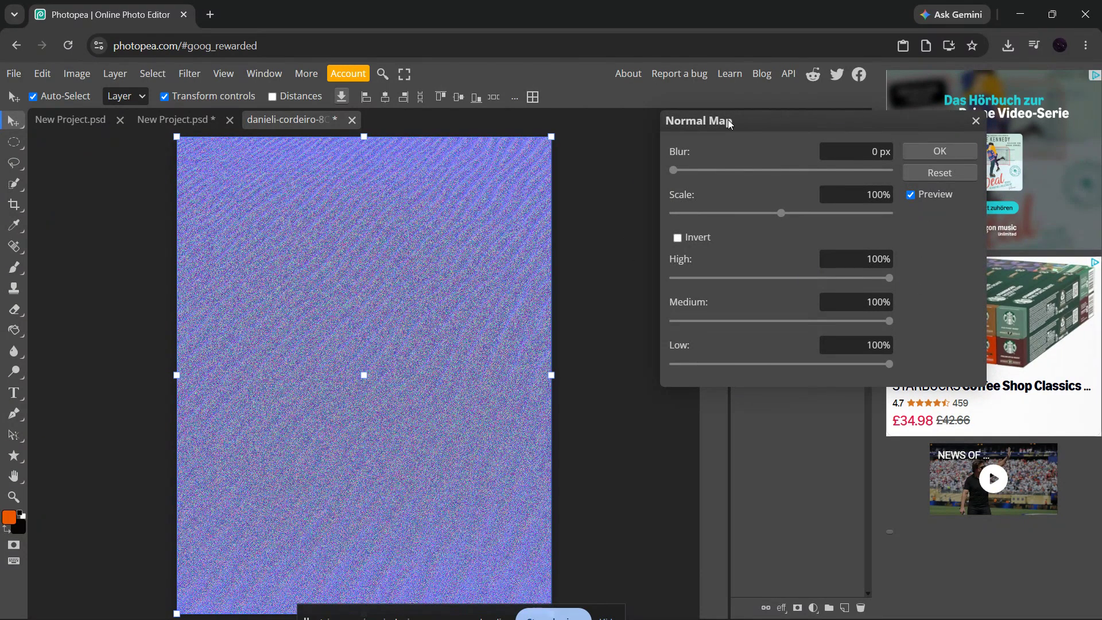
left_click_drag(729, 123, 679, 158)
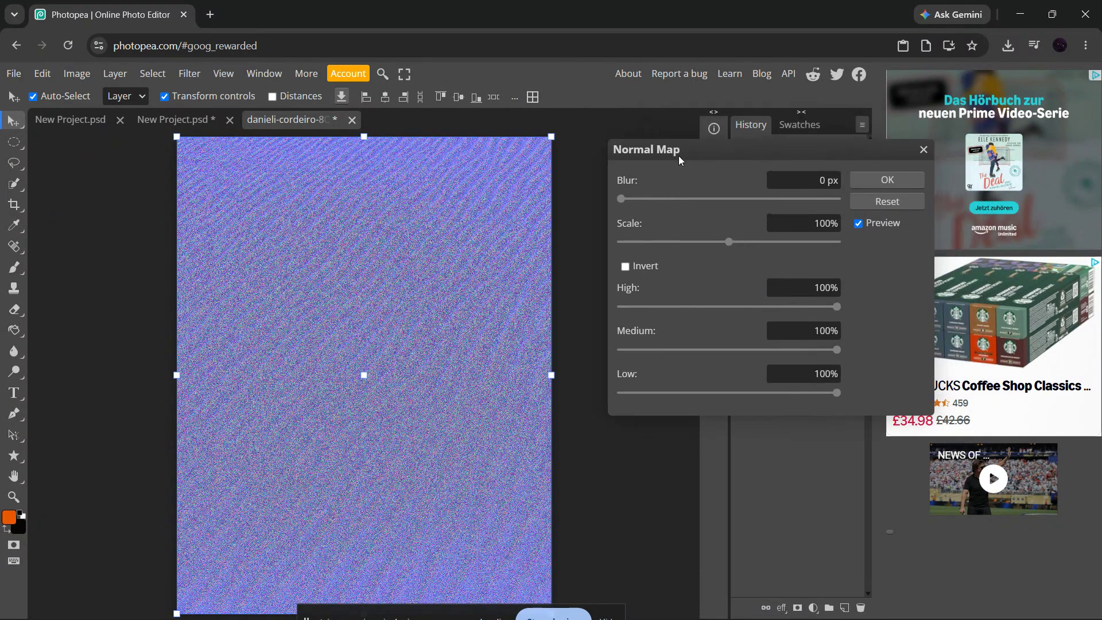
Set the Normal Map blur to 15 px and its scale to 130%.
left_click(646, 202)
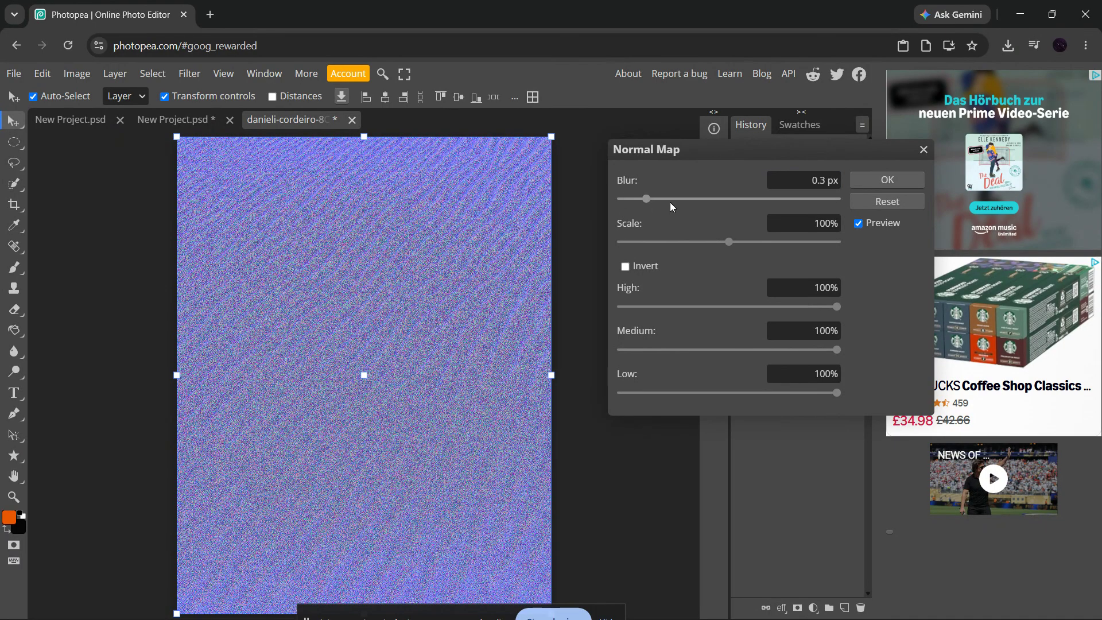
left_click(720, 198)
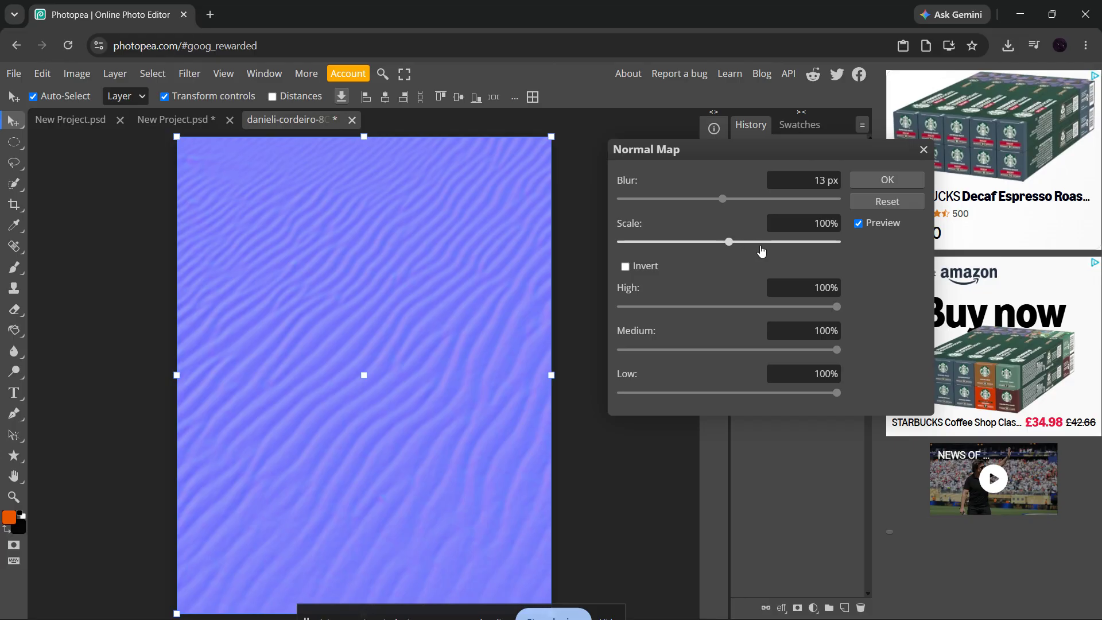
left_click_drag(760, 247, 760, 251)
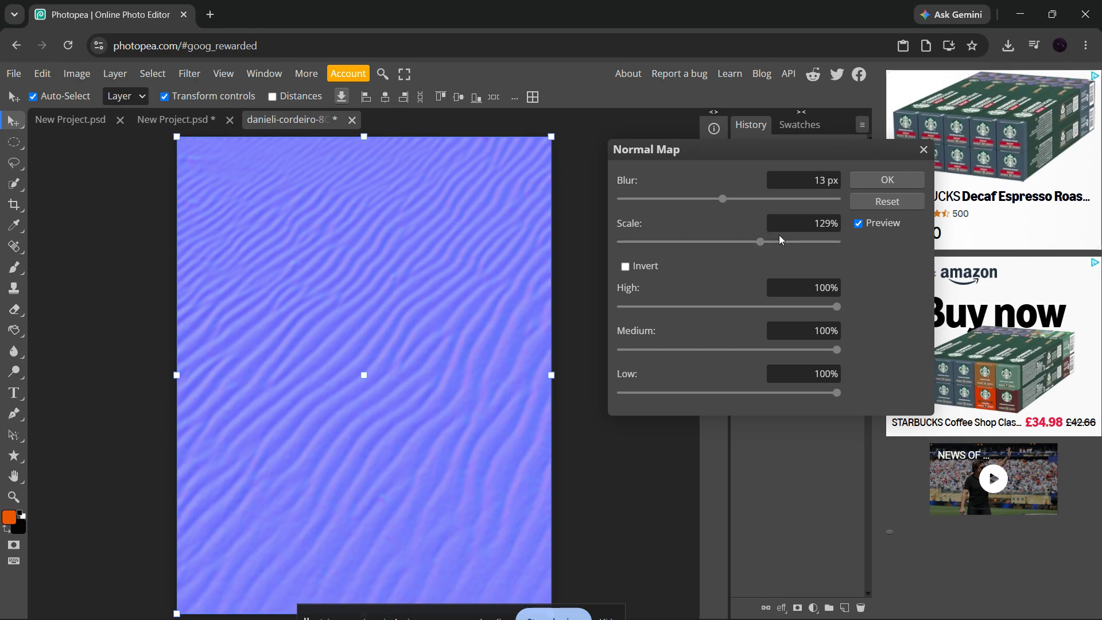
left_click(830, 181)
double_click(818, 179)
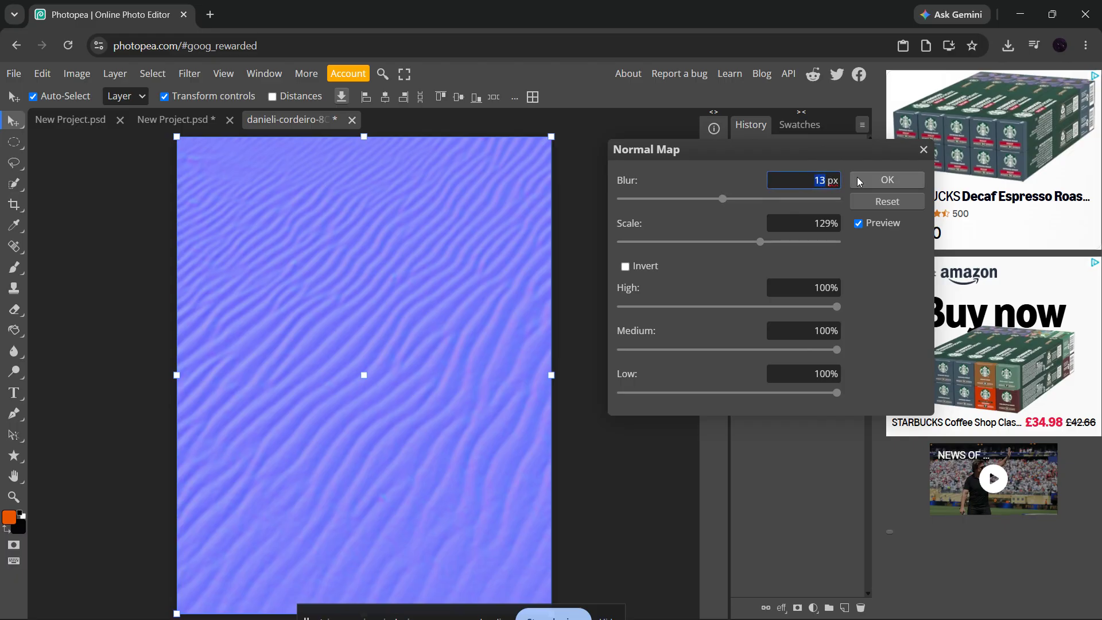
type("15")
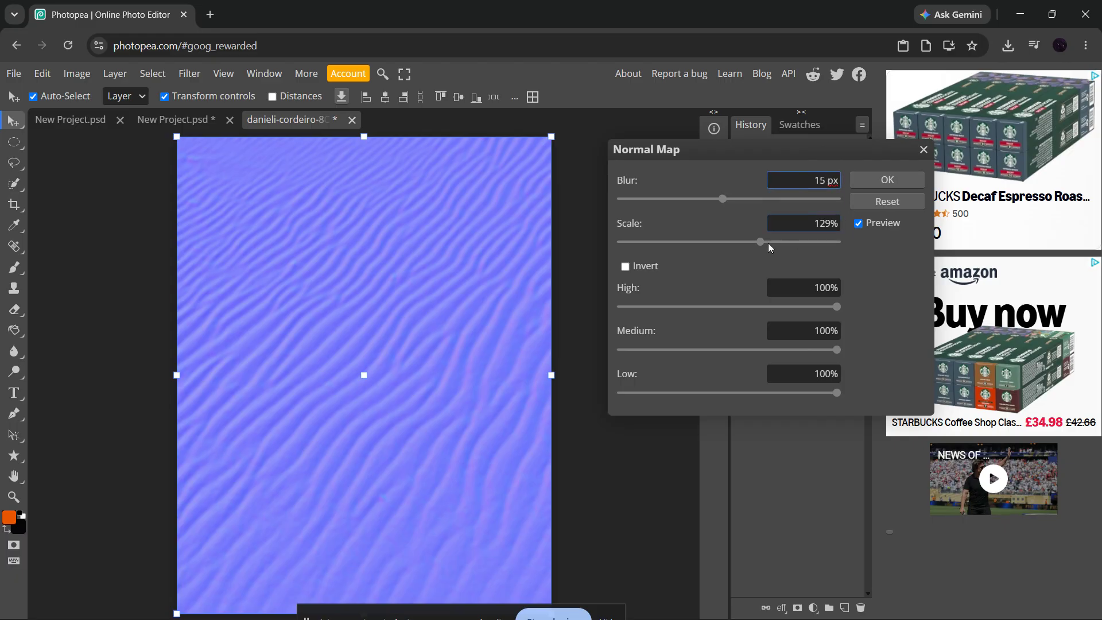
double_click(819, 223)
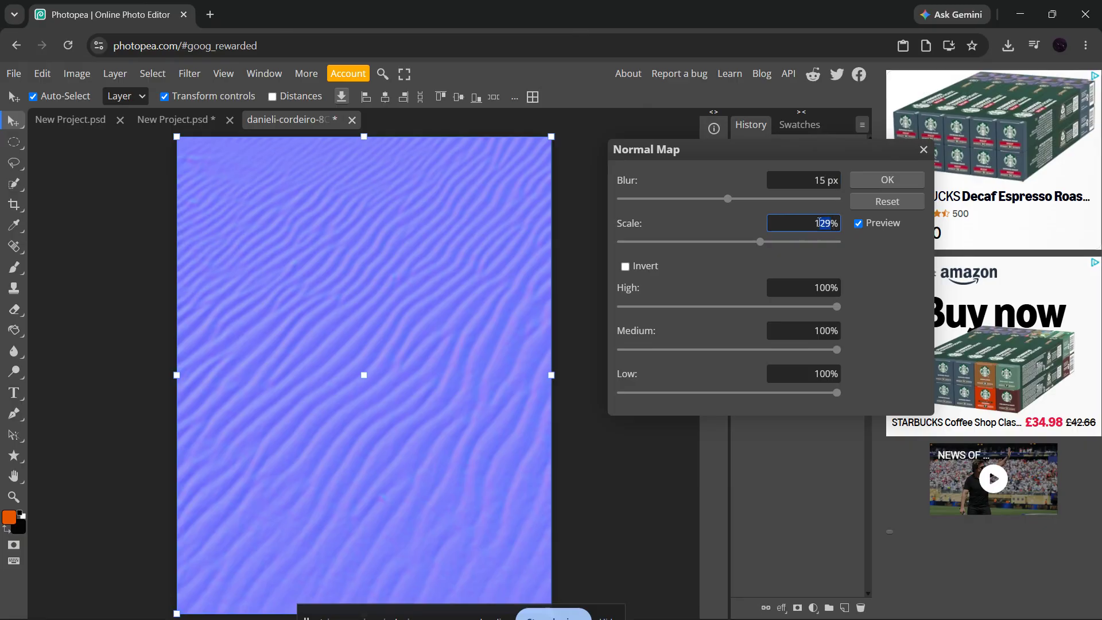
type("130")
Toggle the Invert option on and off again, then apply the Normal Map filter.
left_click(670, 267)
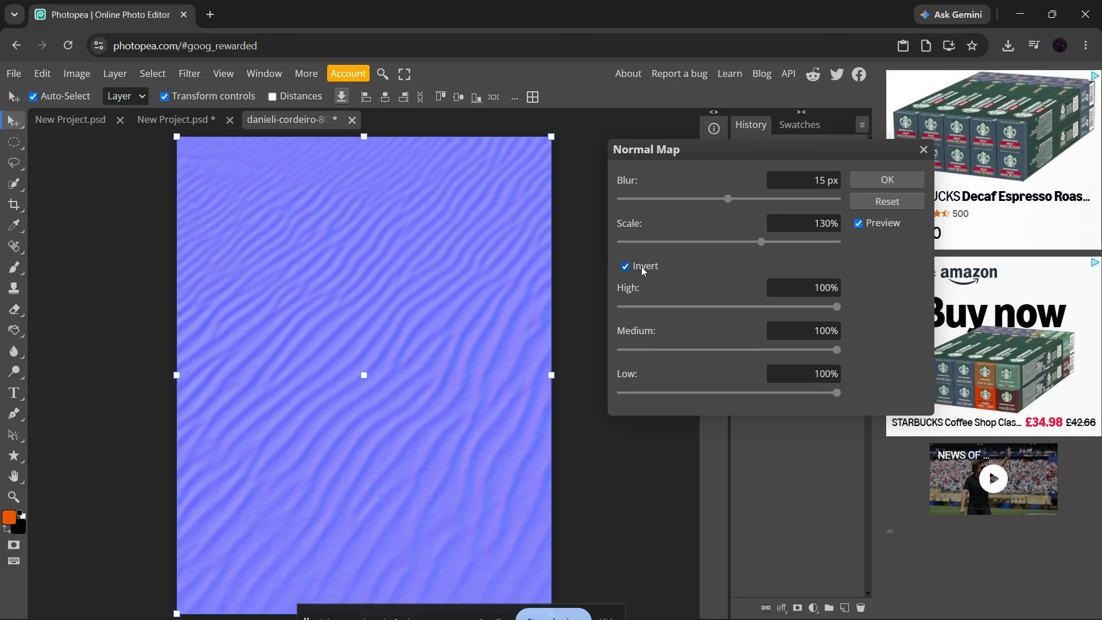
left_click(625, 268)
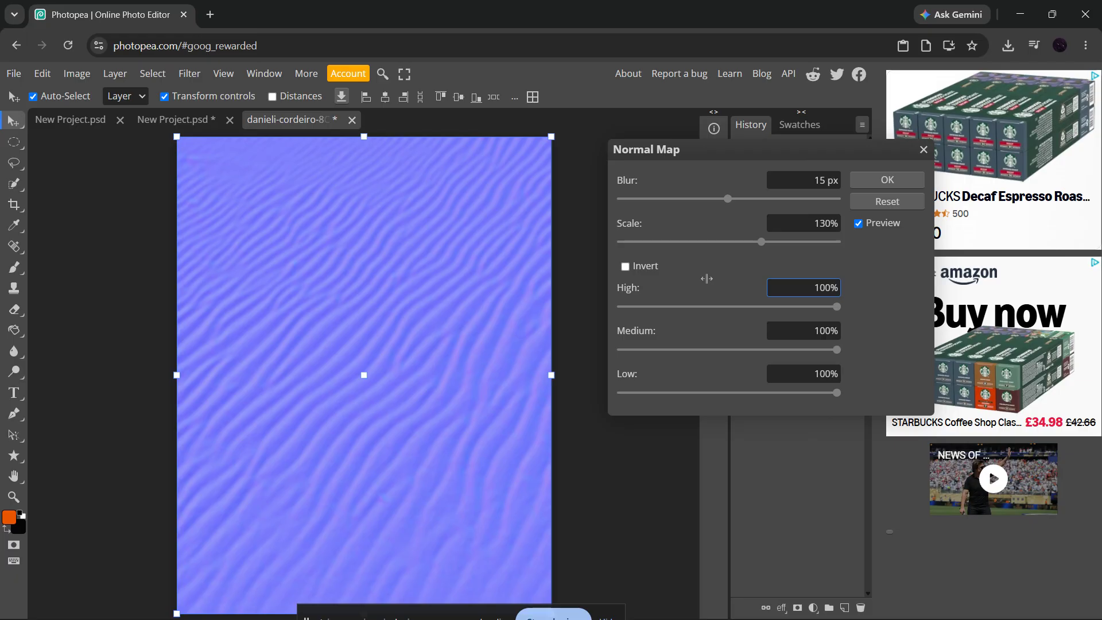
left_click(706, 279)
left_click(886, 181)
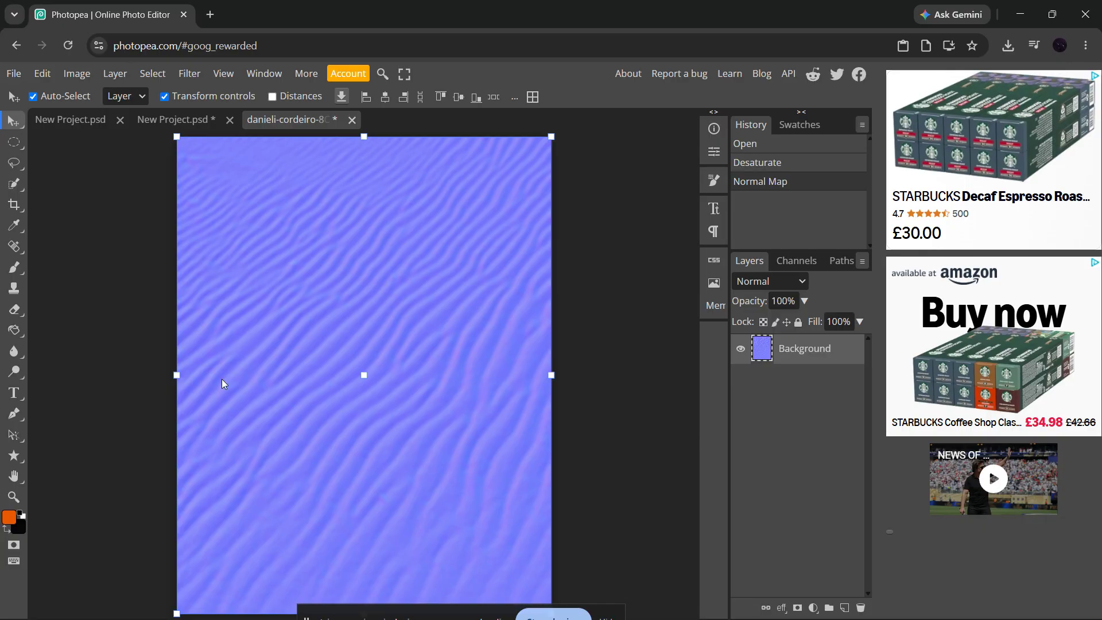
Export the image as a PNG file named normalmap.
left_click(12, 74)
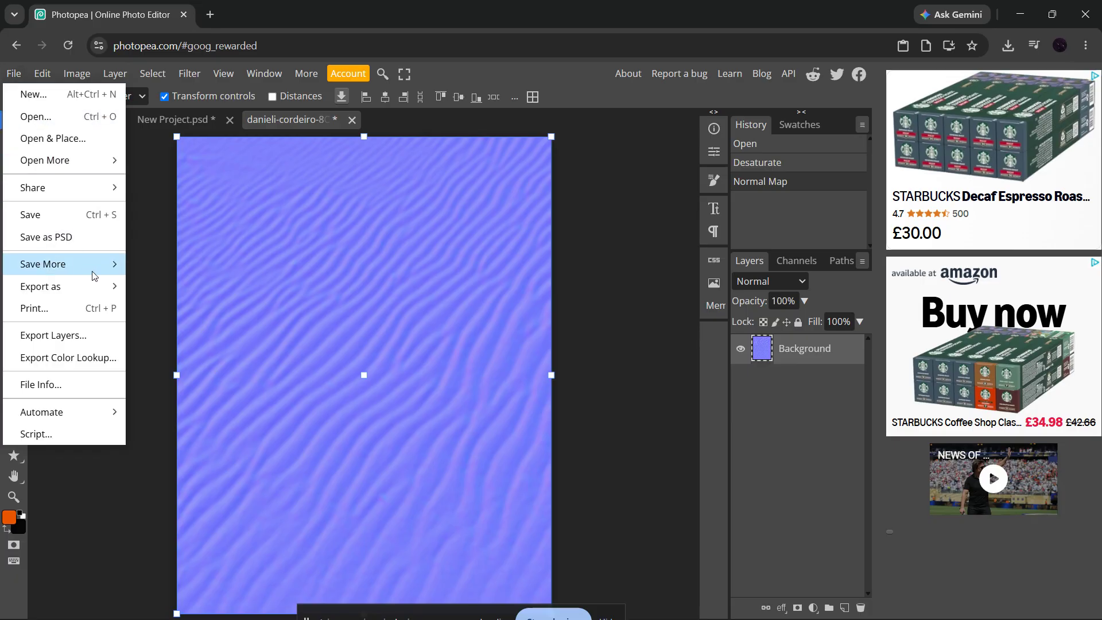
mouse_move(95, 285)
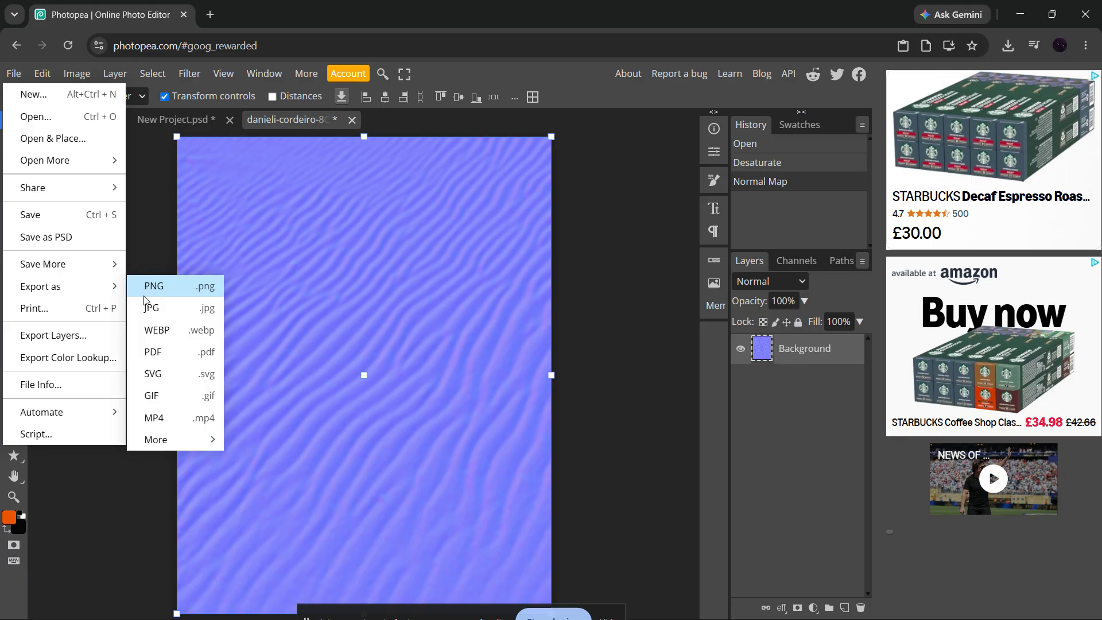
left_click(172, 286)
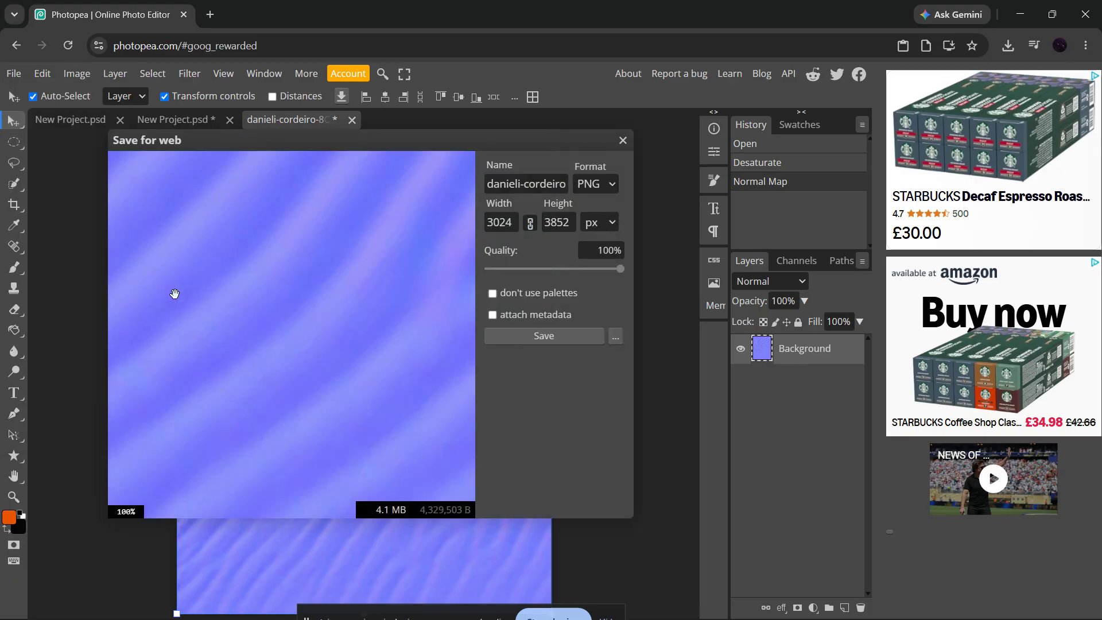
left_click(597, 186)
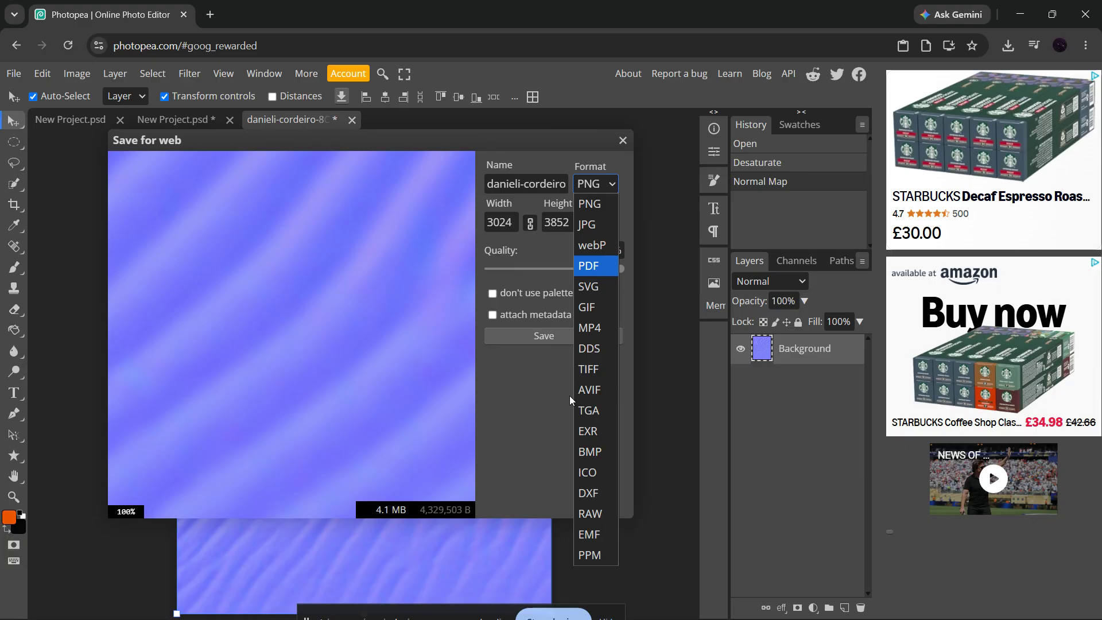
left_click(591, 204)
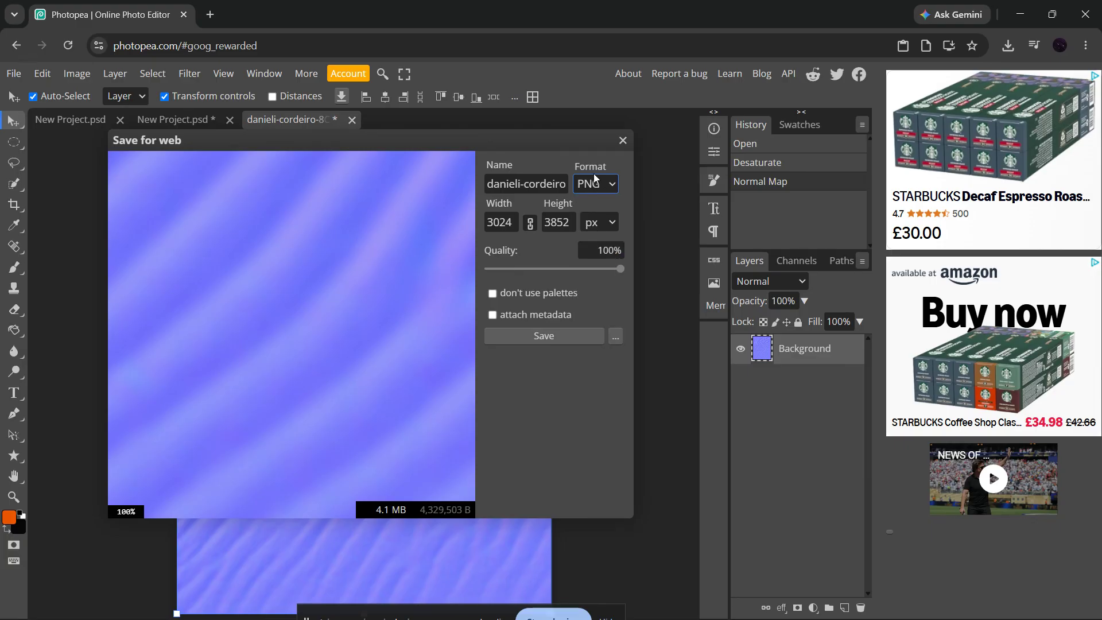
left_click(528, 187)
key("ctrl+a")
type("norma")
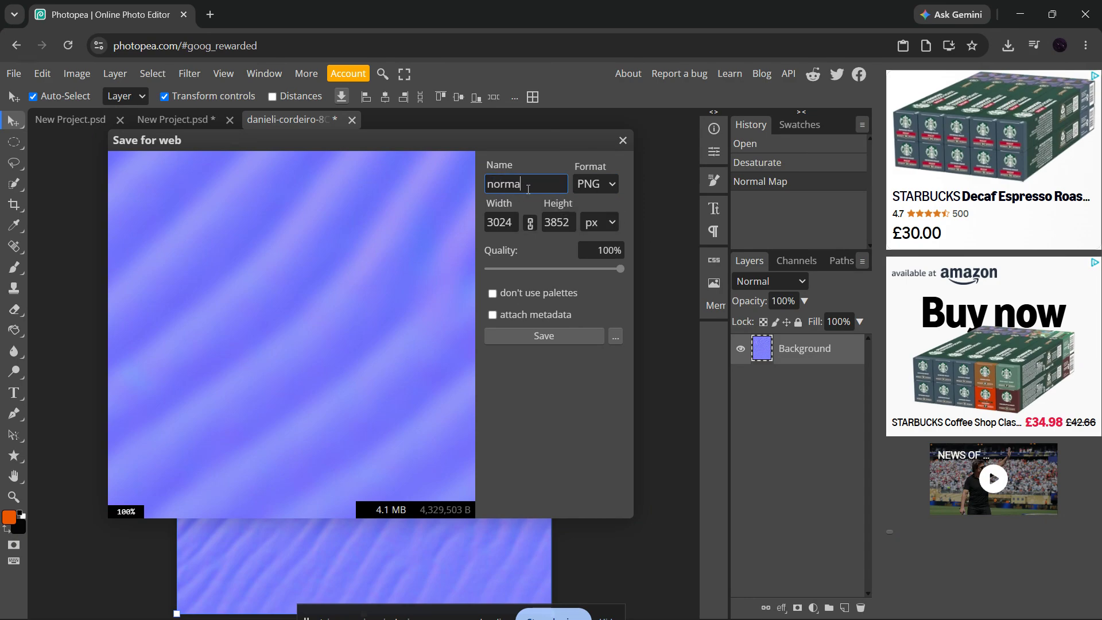
type("lmap")
left_click(542, 338)
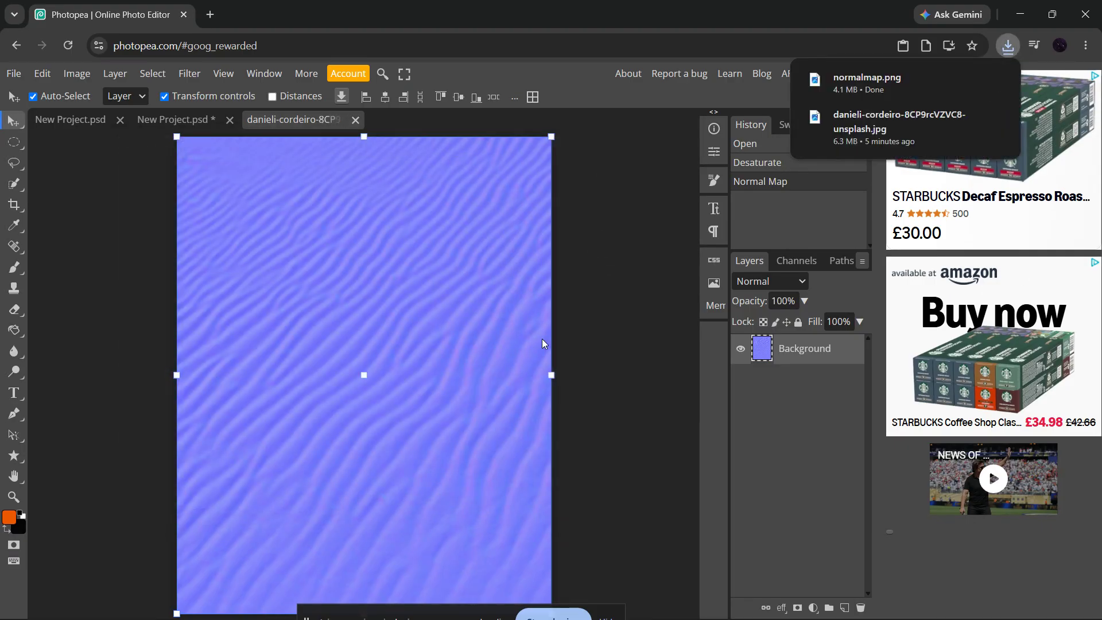
left_click(621, 328)
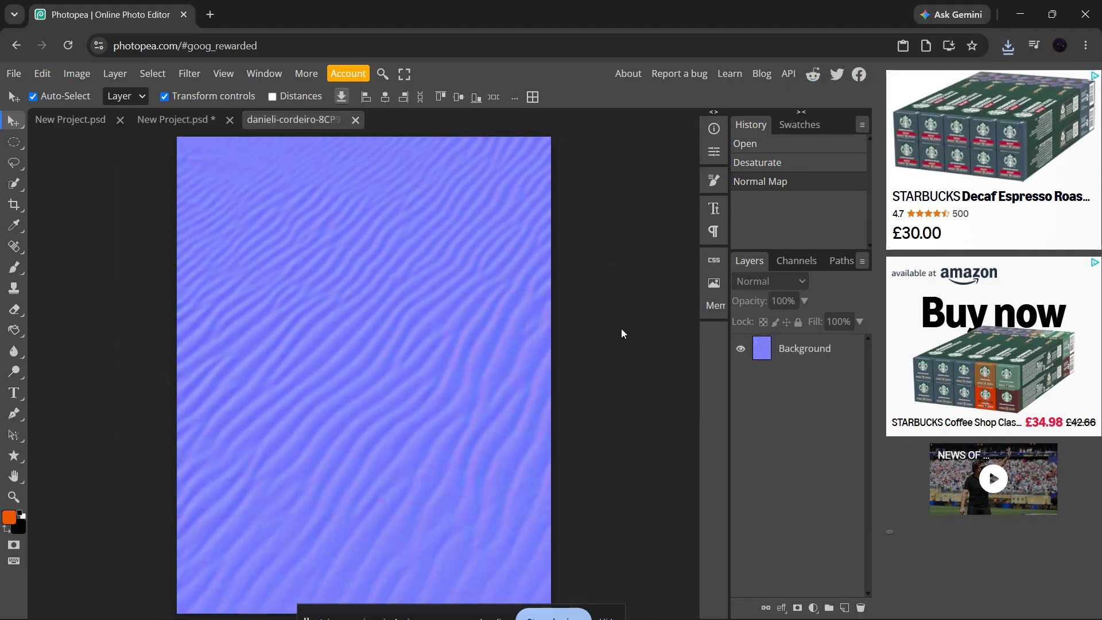